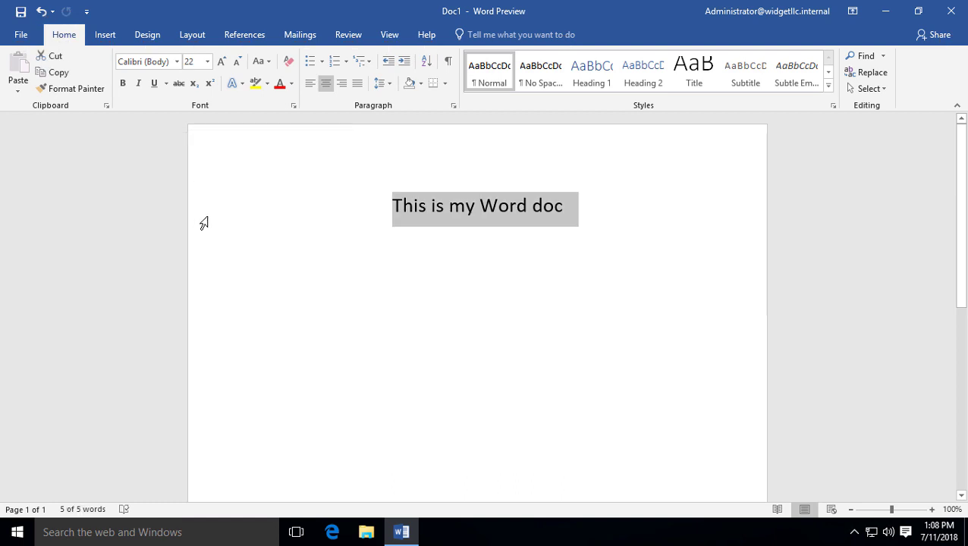
# Step: View the Account page, then return to the document and place the cursor after 'doc'
pyautogui.click(26, 35)
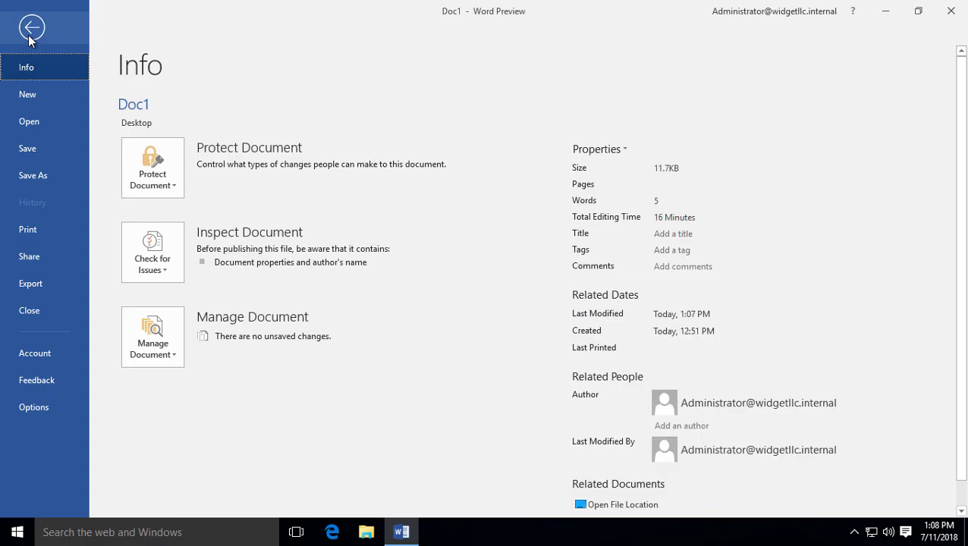
pyautogui.click(57, 353)
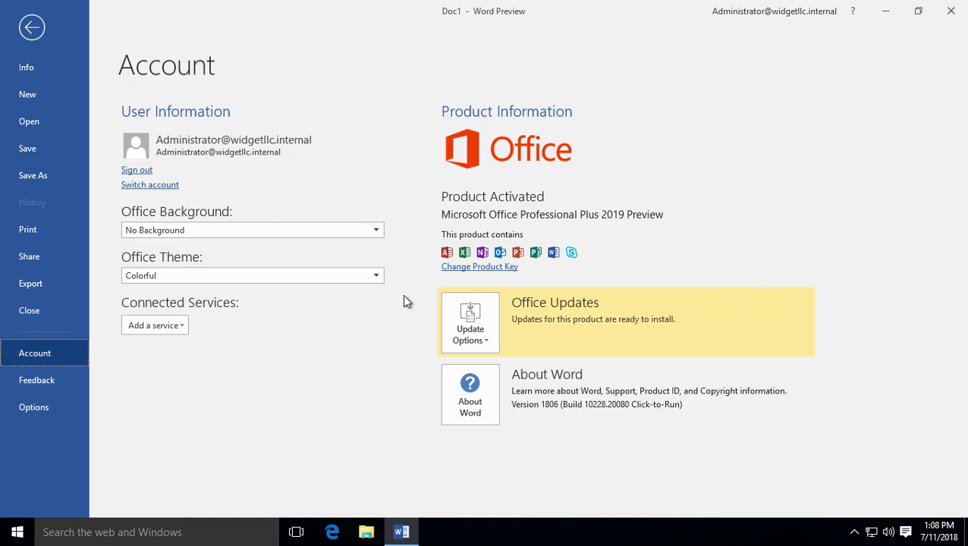
pyautogui.click(33, 28)
pyautogui.click(516, 263)
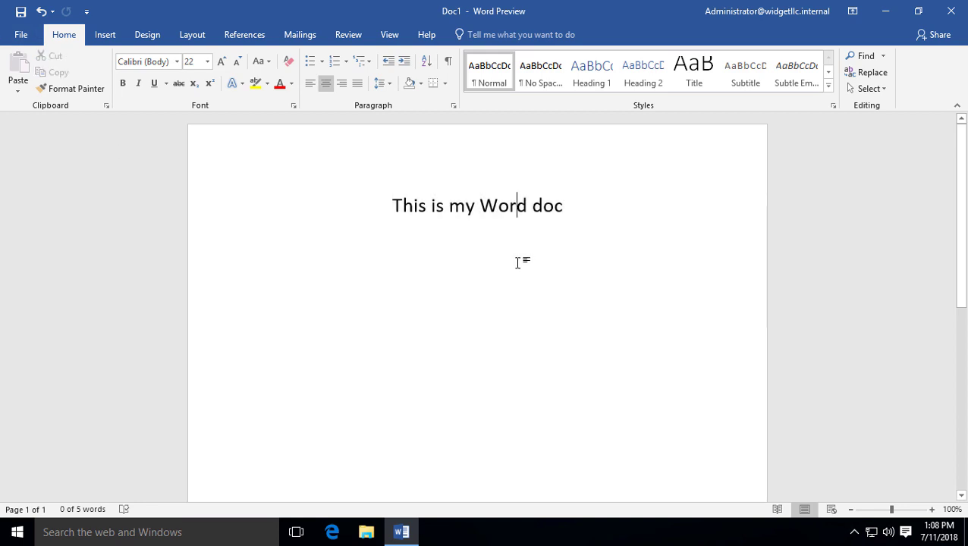
pyautogui.click(592, 217)
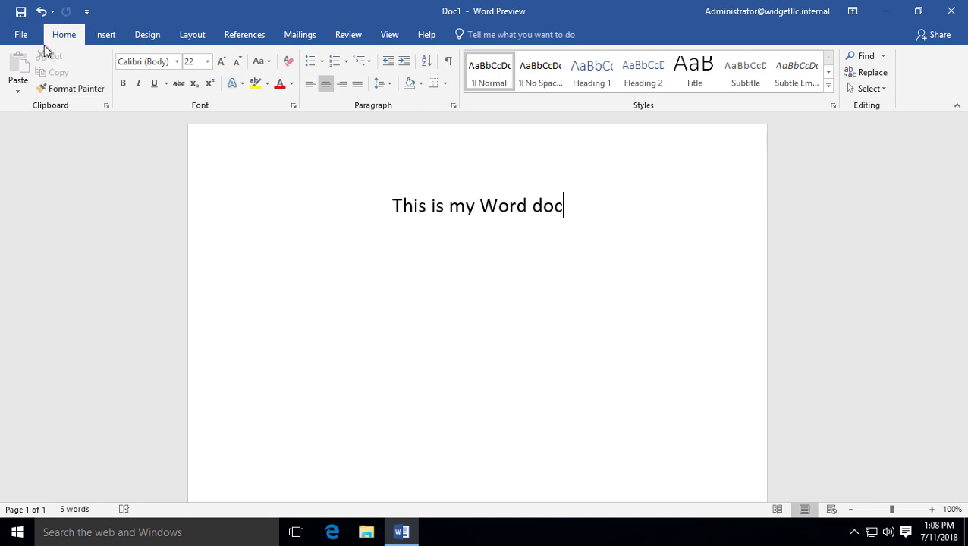
# Step: Bring up the Print preview and check the printer list, keeping the current printer
pyautogui.click(23, 35)
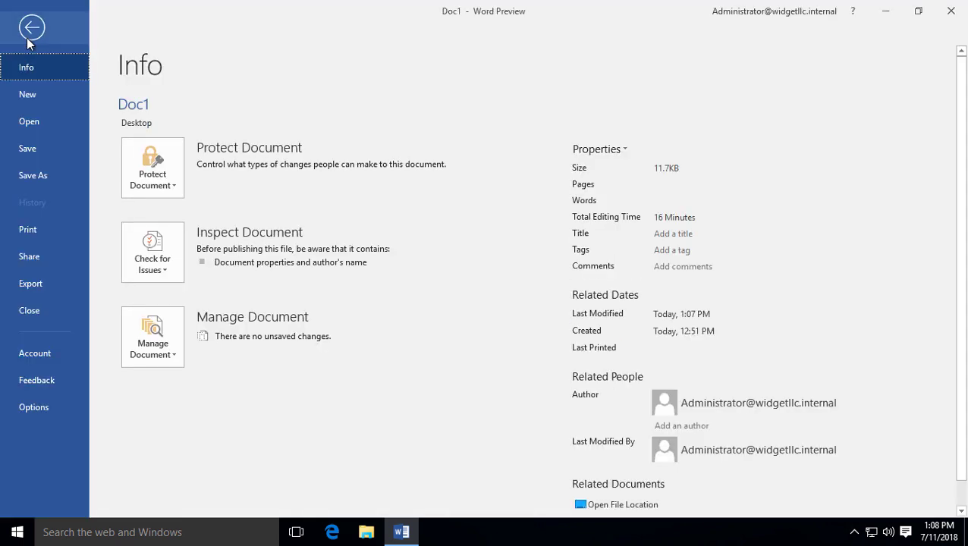
pyautogui.click(30, 230)
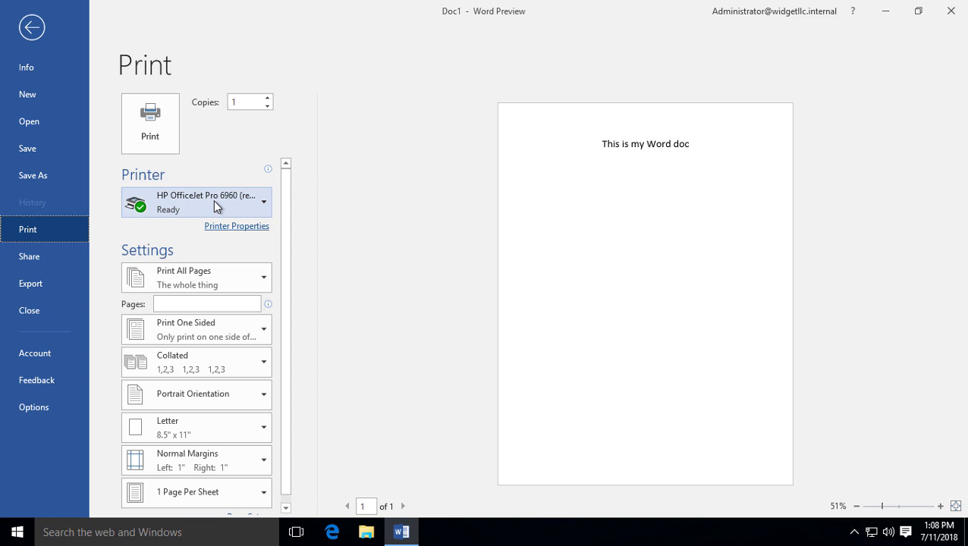
pyautogui.moveTo(187, 206)
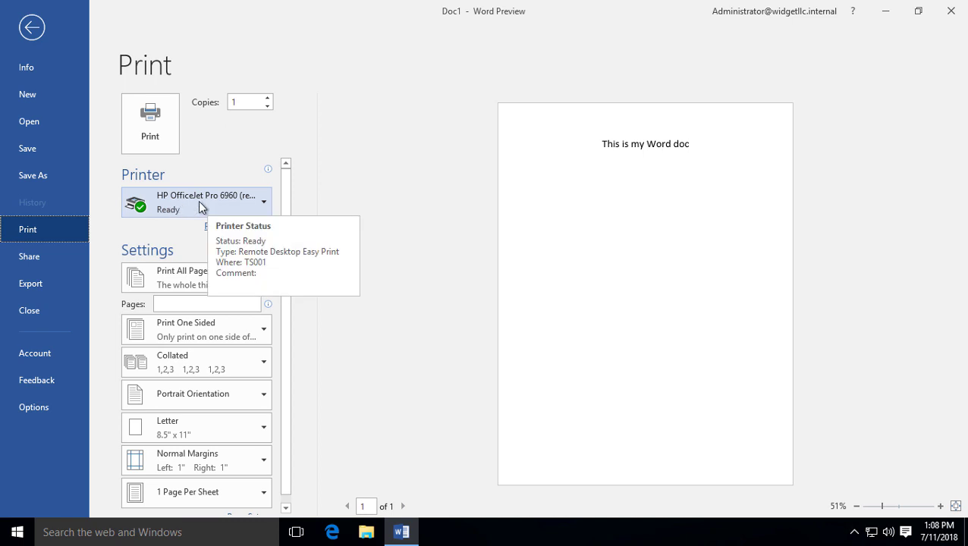
pyautogui.click(262, 200)
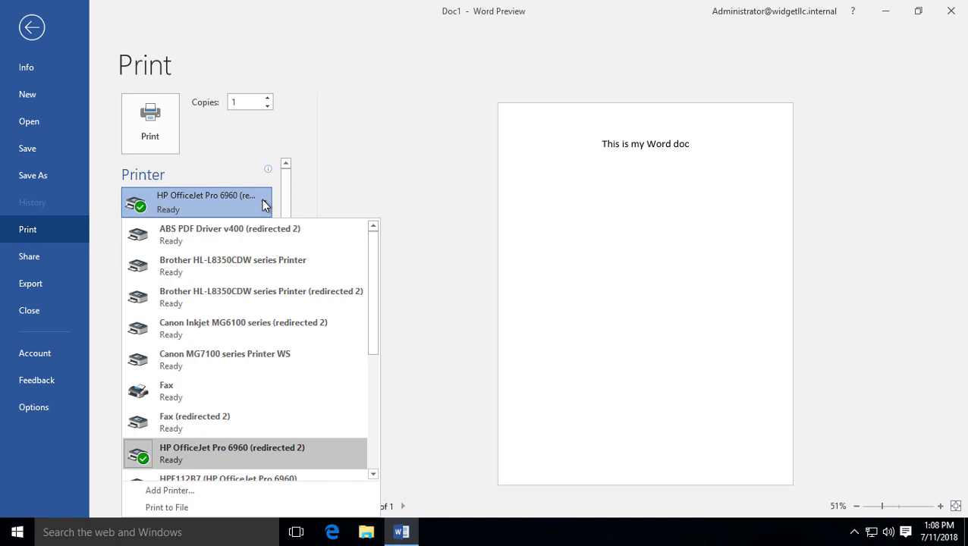
pyautogui.click(264, 201)
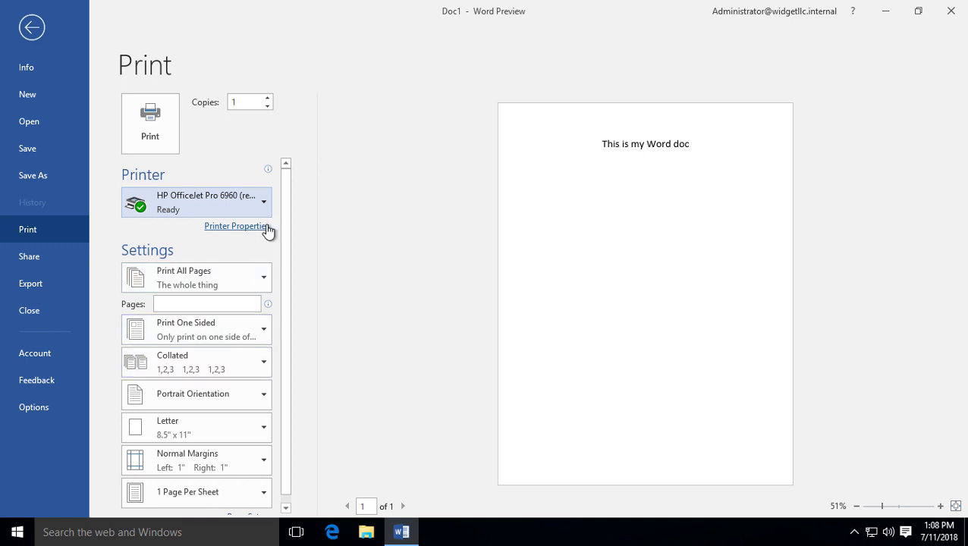
pyautogui.moveTo(263, 199)
pyautogui.click(246, 227)
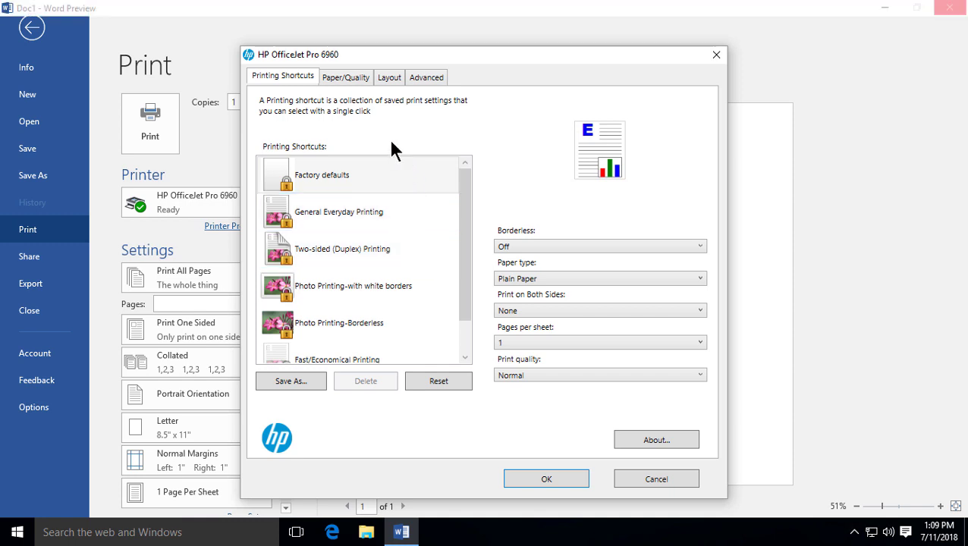
pyautogui.click(336, 78)
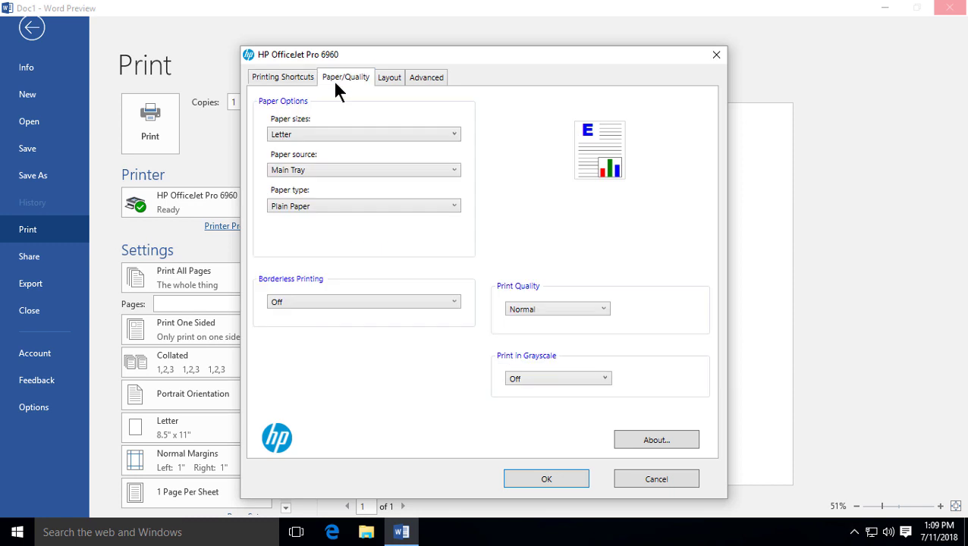
pyautogui.click(374, 136)
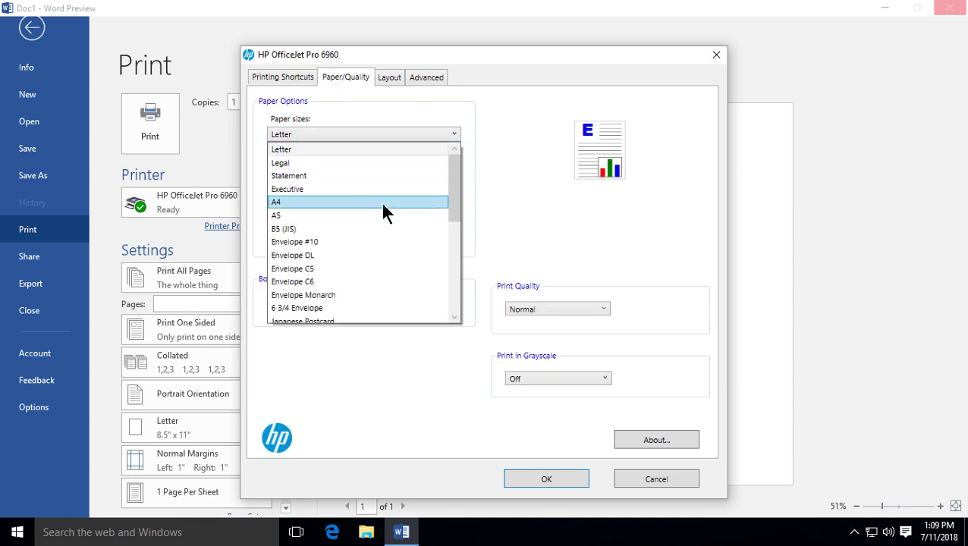
pyautogui.click(389, 80)
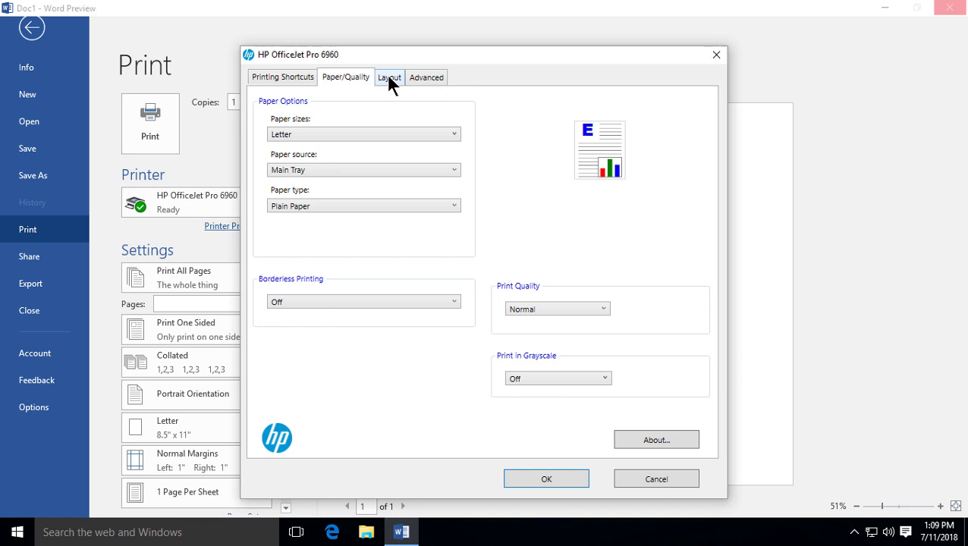
pyautogui.click(389, 79)
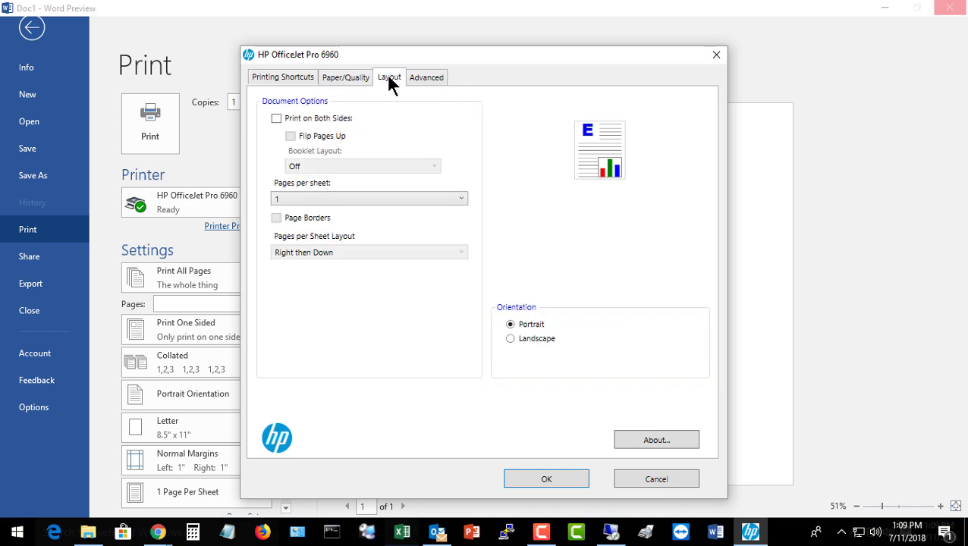
pyautogui.click(526, 348)
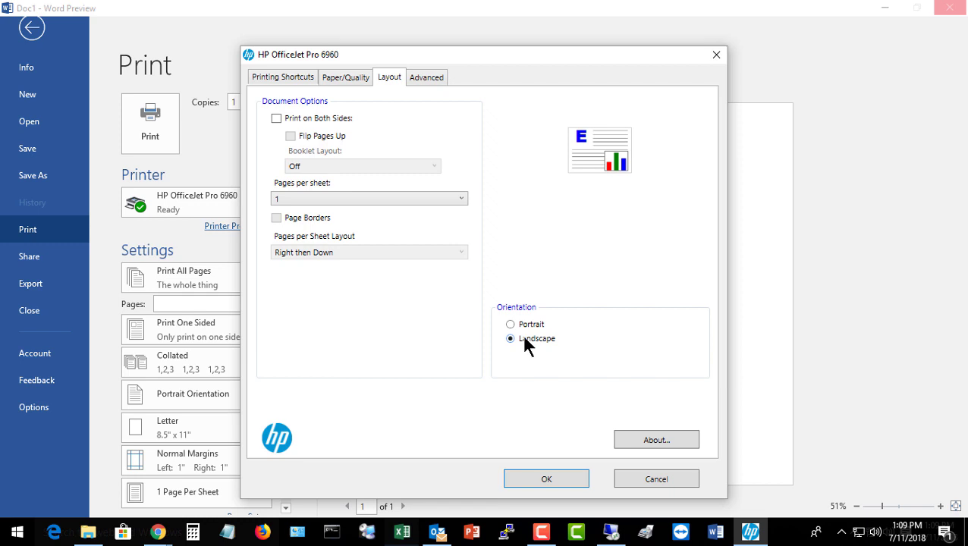
pyautogui.click(534, 326)
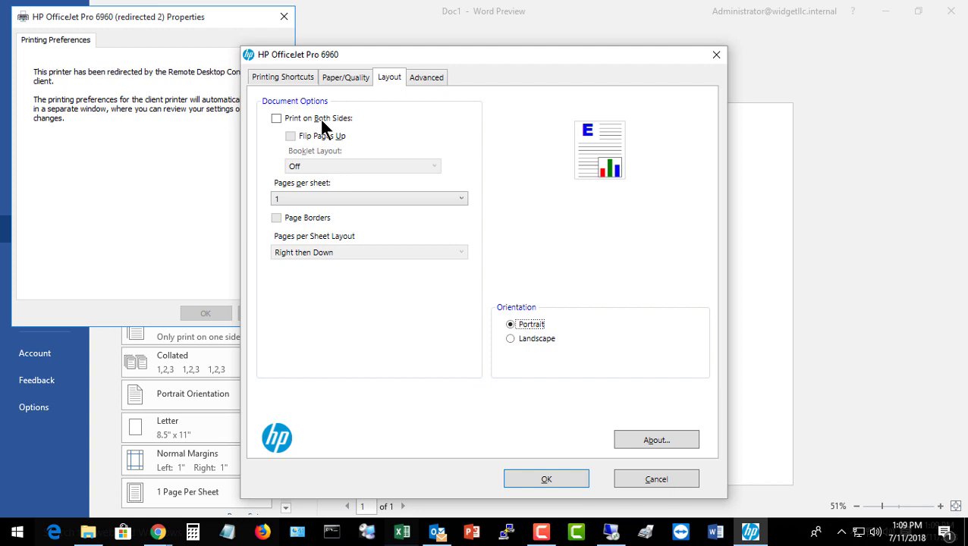
pyautogui.click(425, 79)
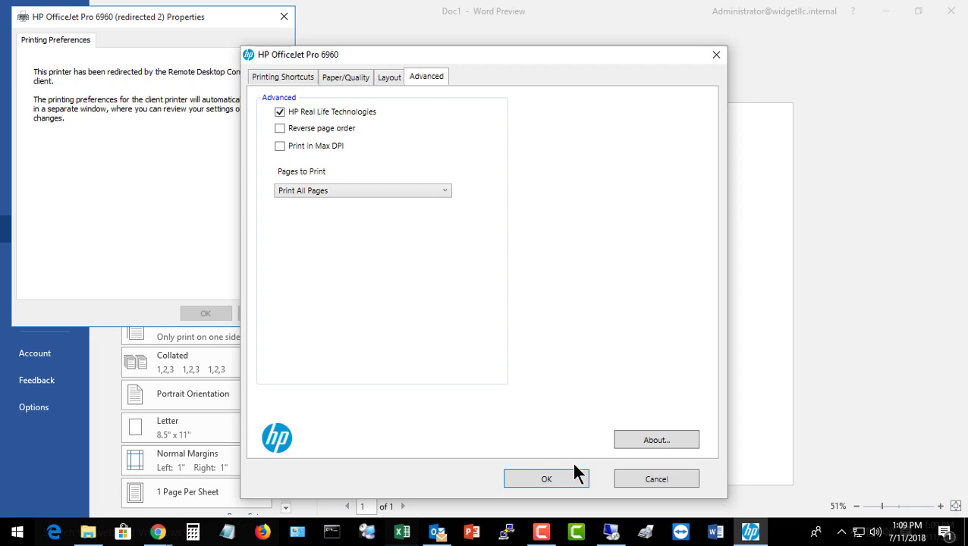
pyautogui.click(649, 480)
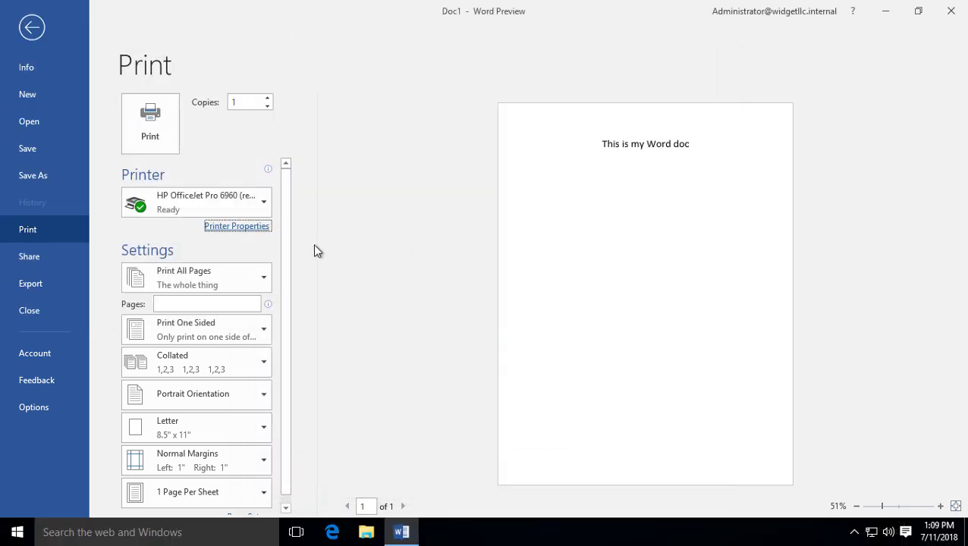
# Step: Choose Print Current Page as the print range
pyautogui.click(264, 280)
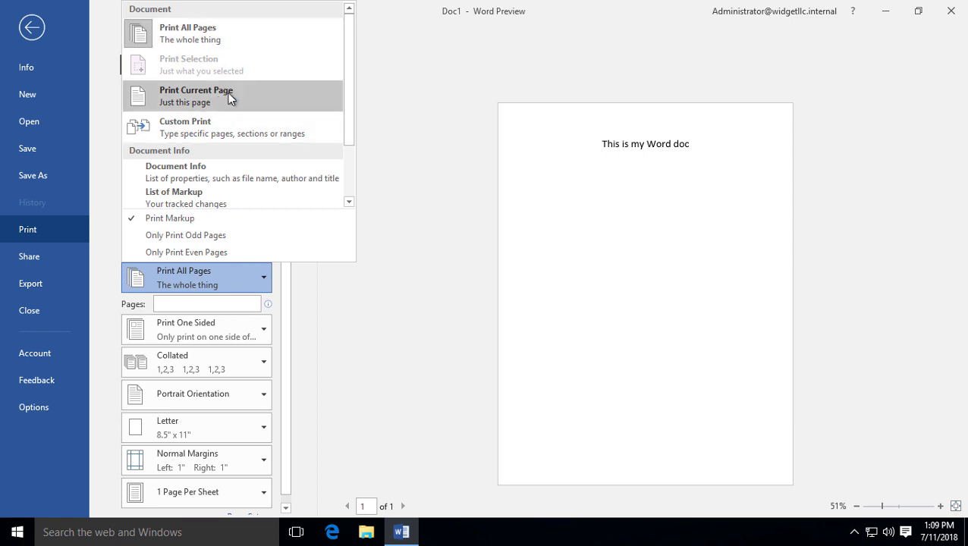
pyautogui.click(230, 98)
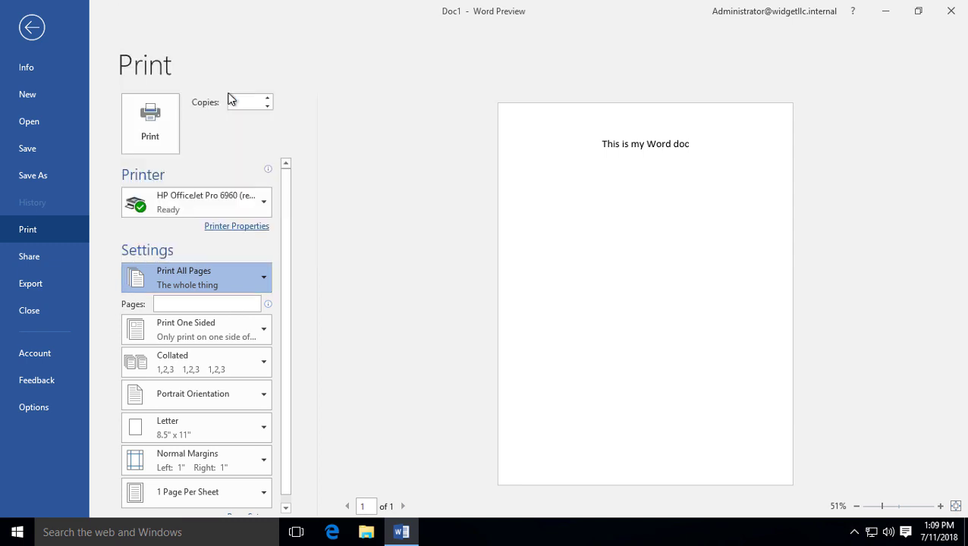
pyautogui.click(264, 277)
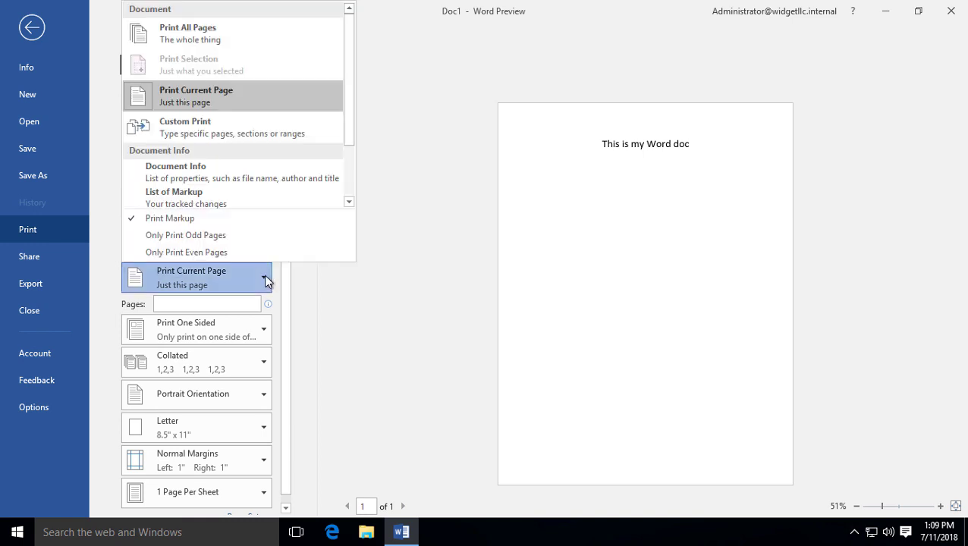
pyautogui.scroll(-1, 285, 176)
pyautogui.press('Escape')
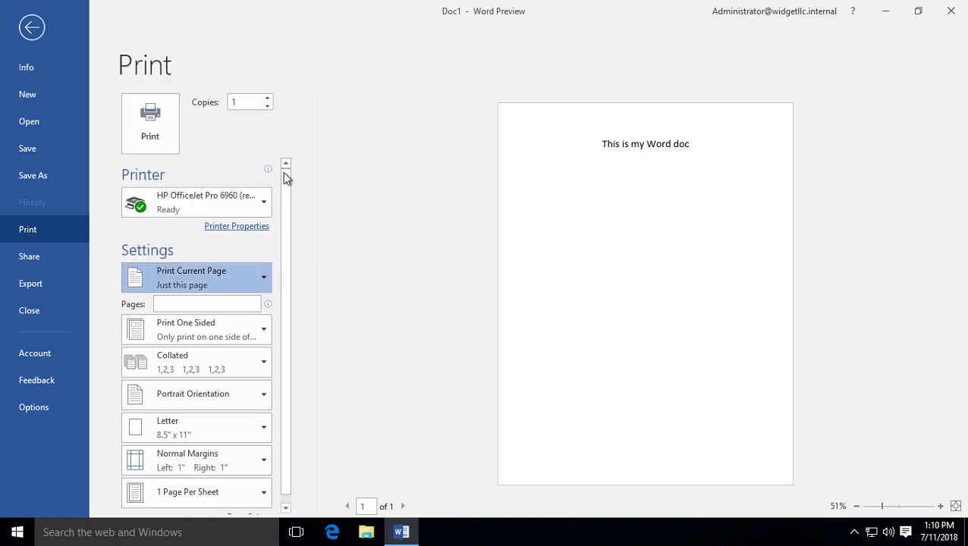
# Step: Review the remaining print range options and click into the Pages box
pyautogui.click(264, 278)
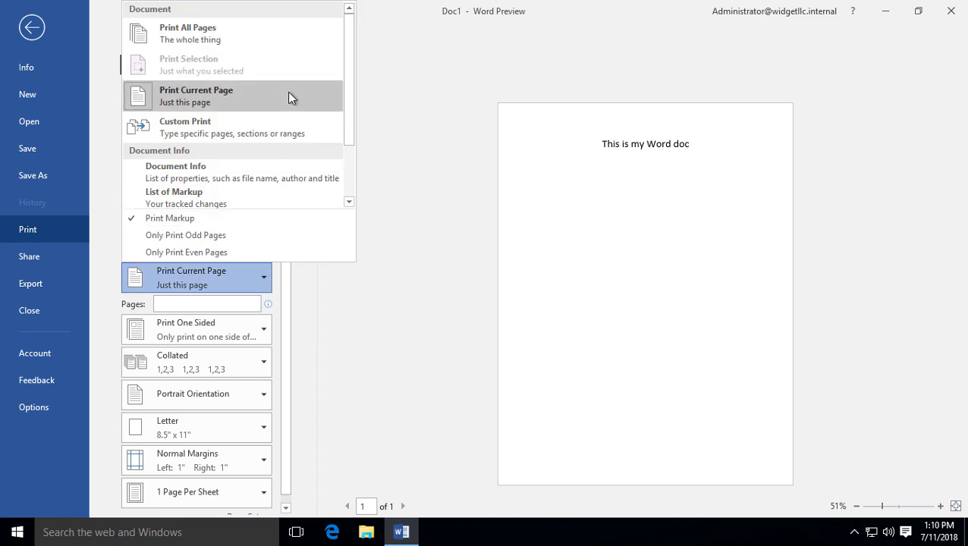
pyautogui.scroll(-1, 287, 92)
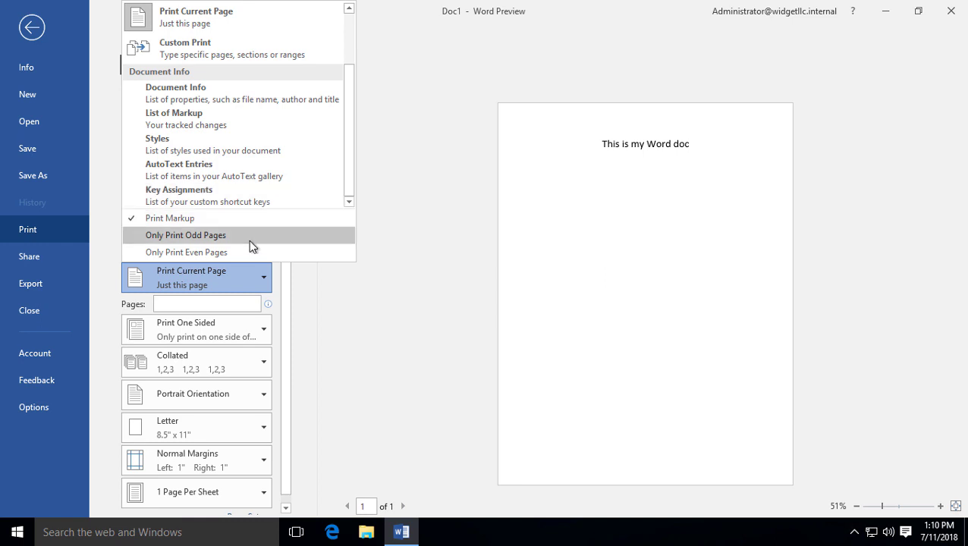
pyautogui.click(212, 301)
pyautogui.click(212, 301)
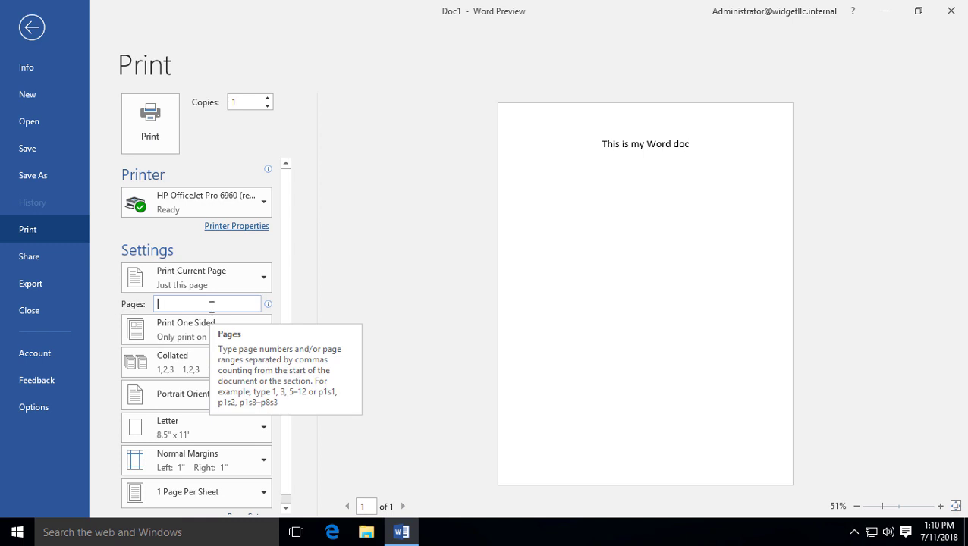
# Step: Try page ranges 1,5 and 1-10 in the Pages box, deleting each to keep all pages
pyautogui.write('1,')
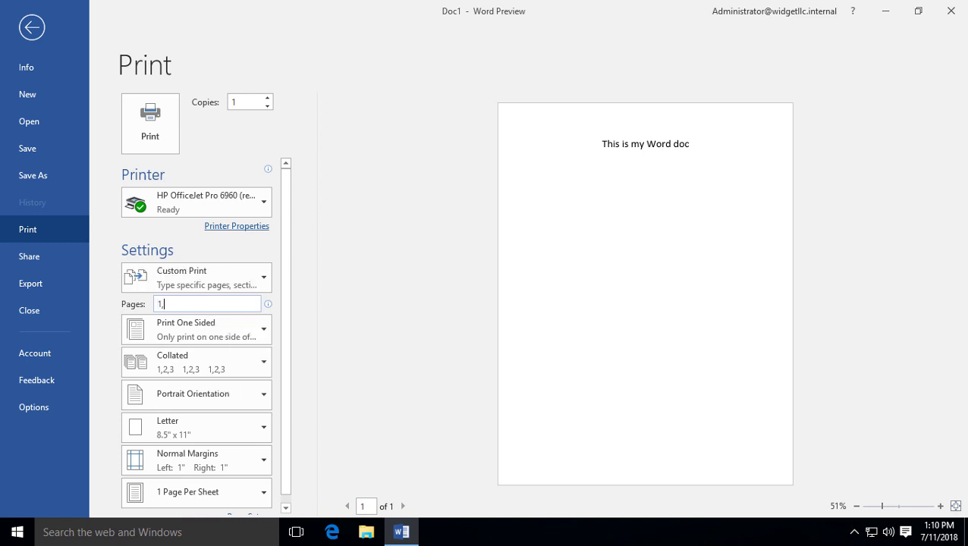
pyautogui.write('5')
pyautogui.press('BackSpace')
pyautogui.press('BackSpace')
pyautogui.press('BackSpace')
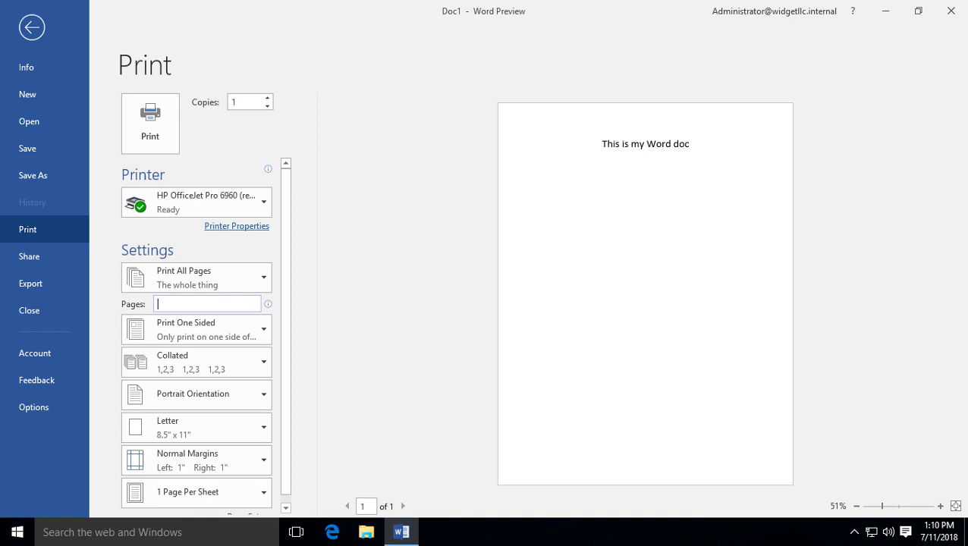
pyautogui.write('1-')
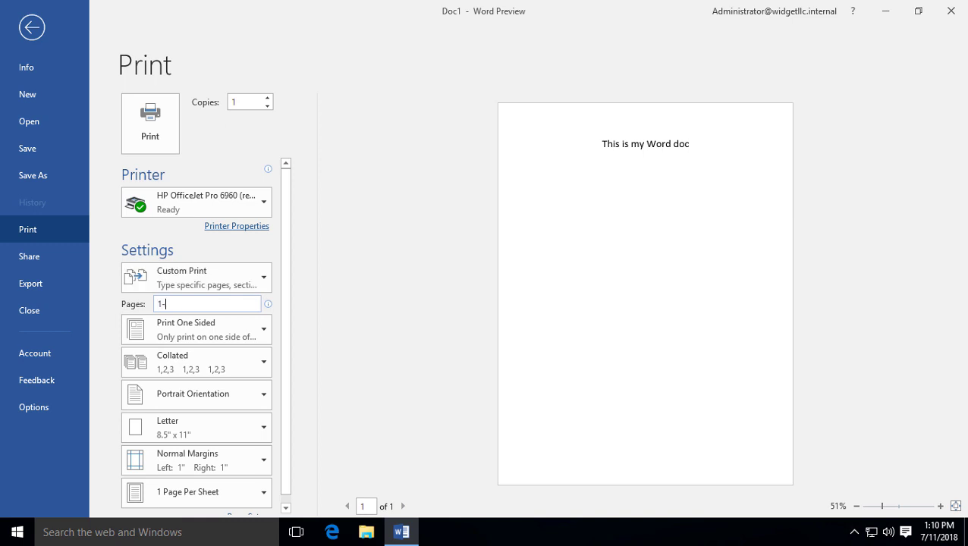
pyautogui.write('10')
pyautogui.press('BackSpace')
pyautogui.press('BackSpace')
pyautogui.press('BackSpace')
pyautogui.press('BackSpace')
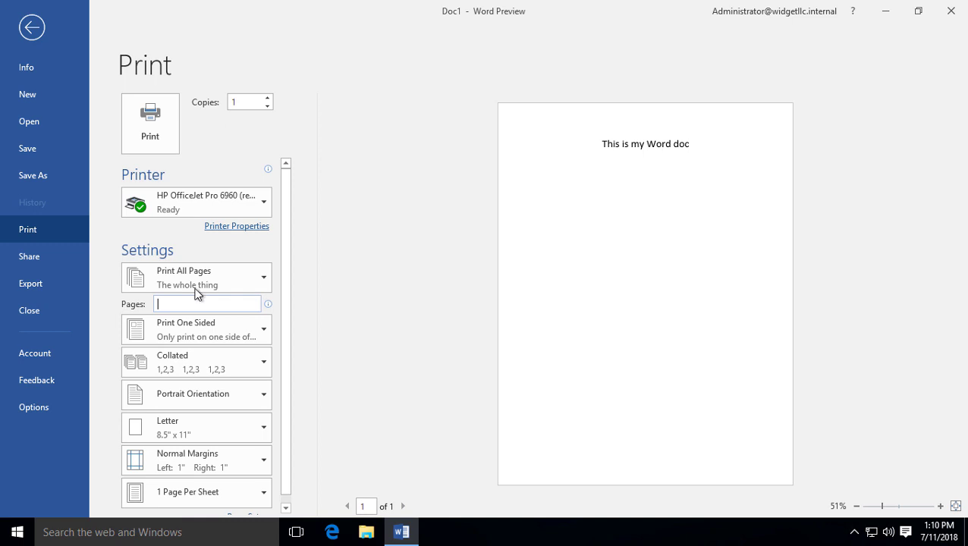
pyautogui.click(269, 336)
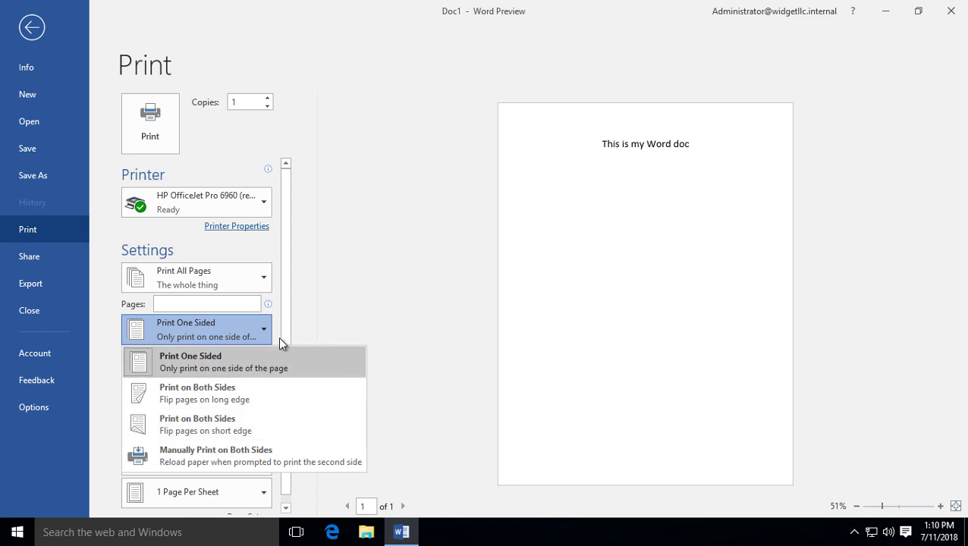
pyautogui.click(318, 311)
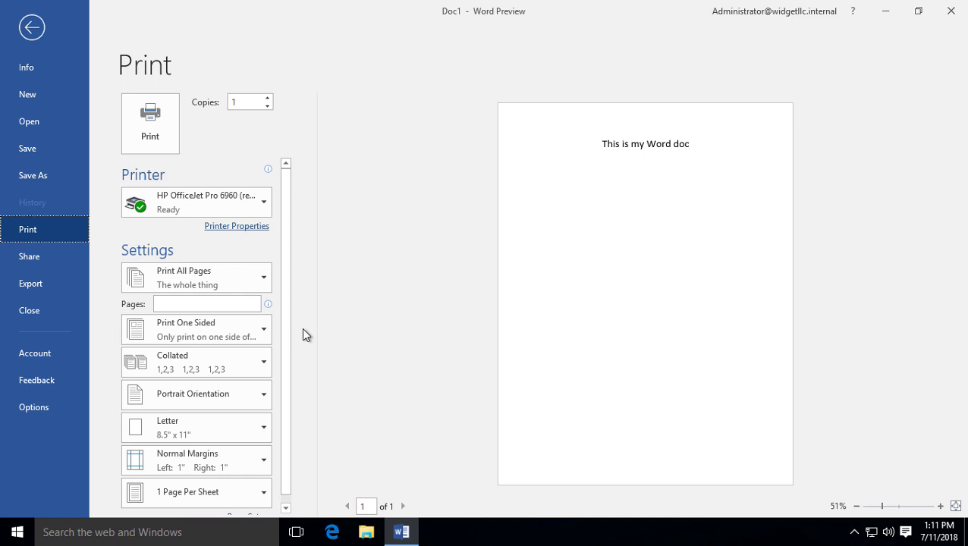
pyautogui.click(264, 365)
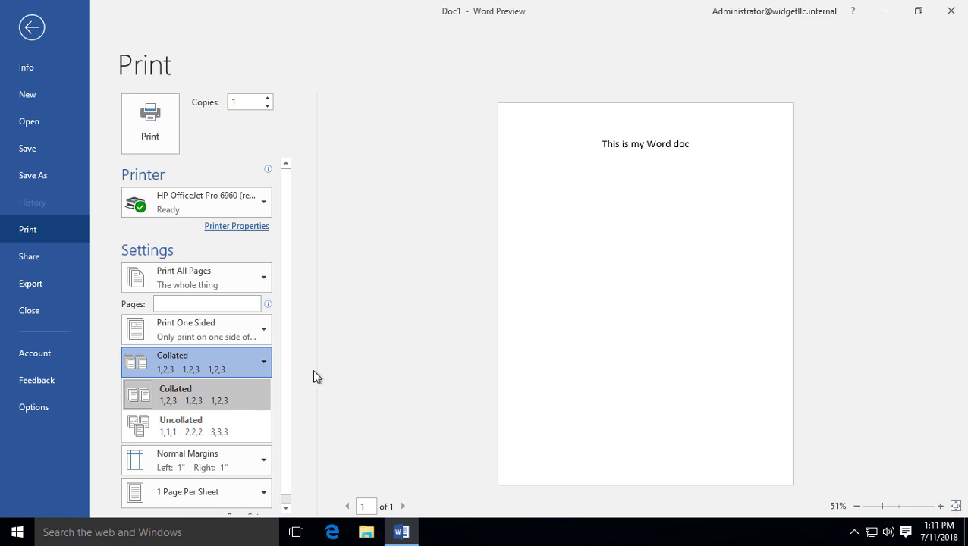
pyautogui.click(335, 361)
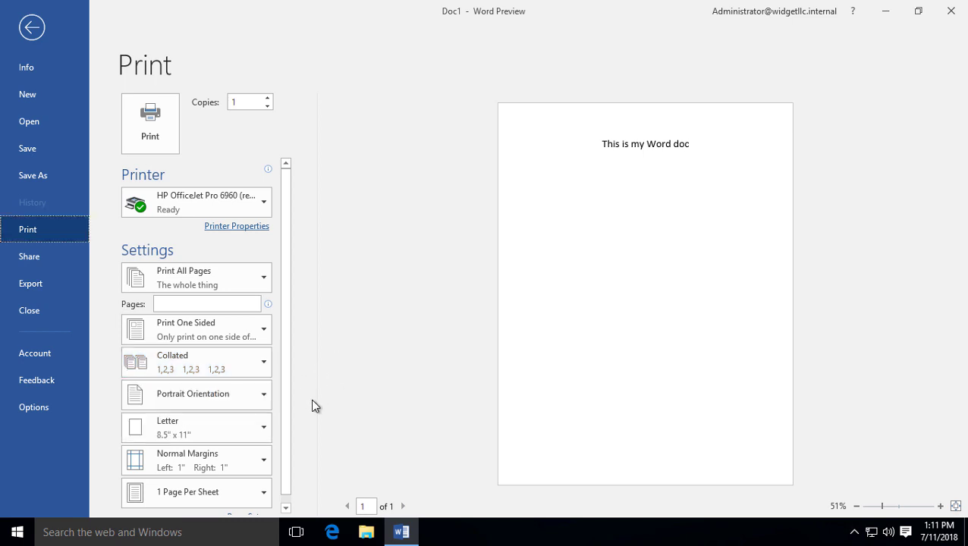
pyautogui.click(264, 429)
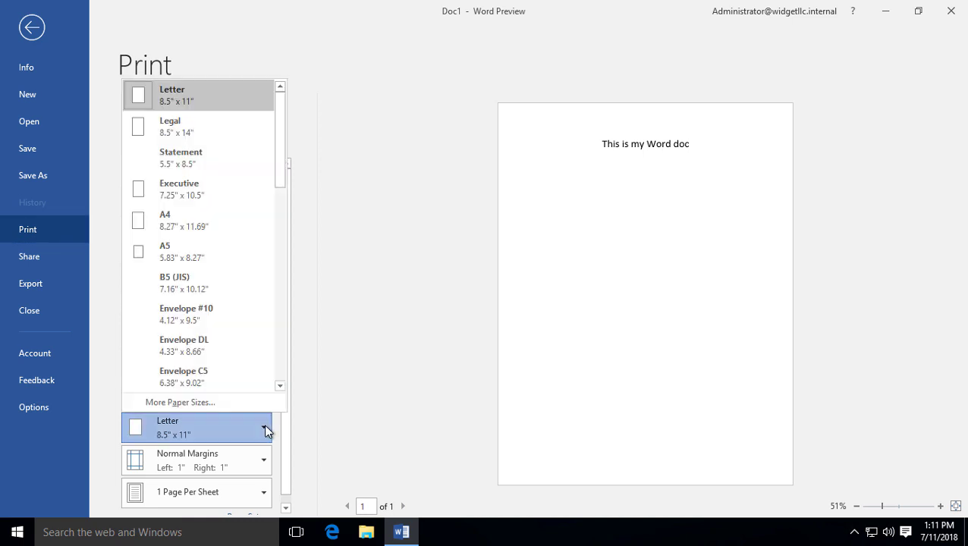
pyautogui.scroll(-5, 198, 324)
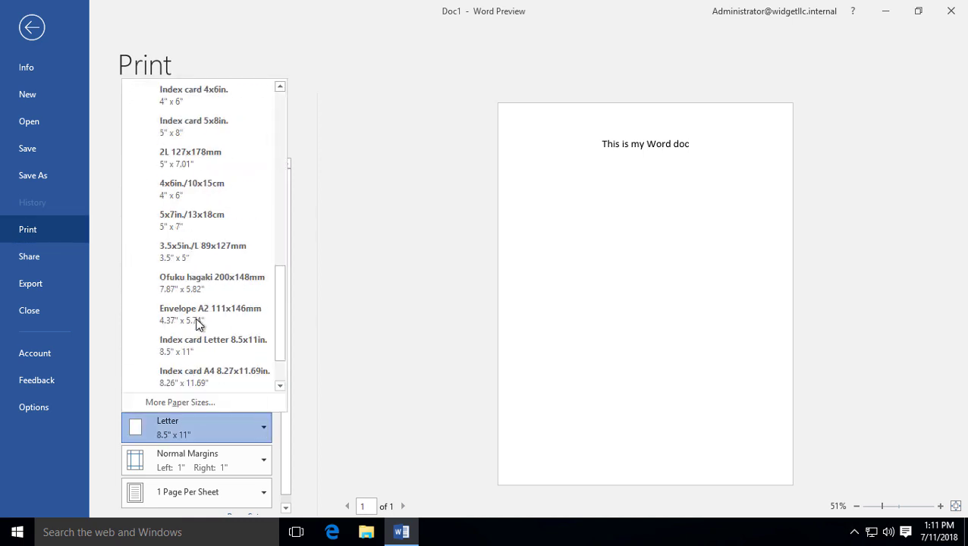
pyautogui.scroll(4, 196, 324)
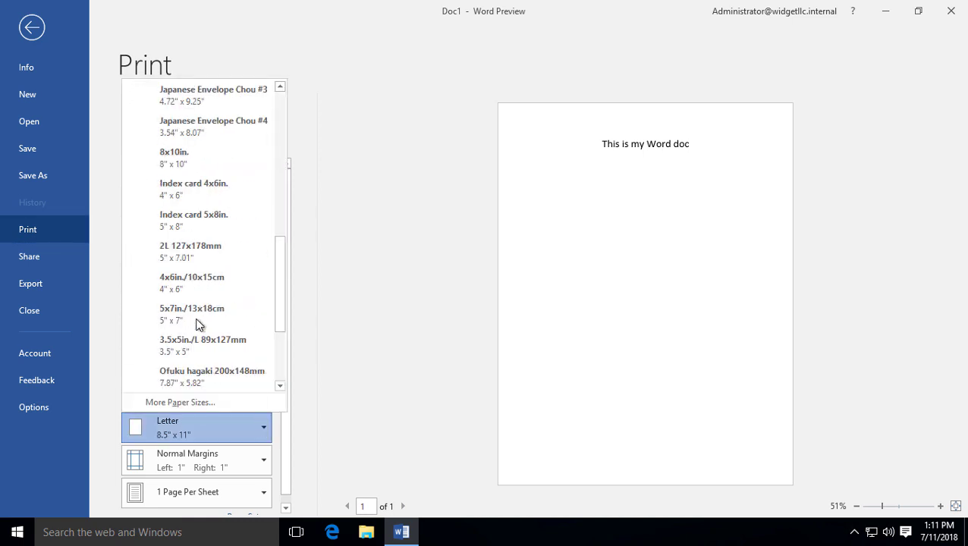
pyautogui.click(339, 326)
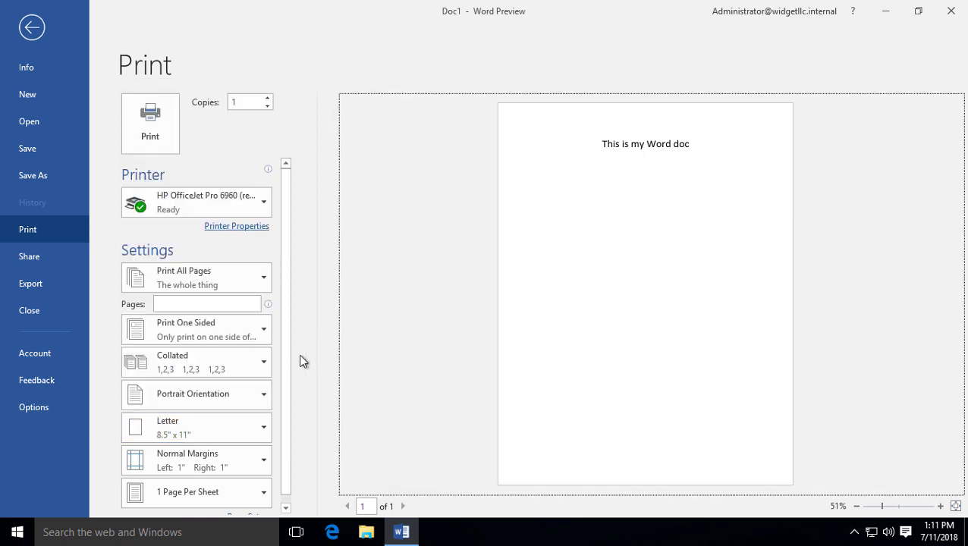
pyautogui.click(263, 431)
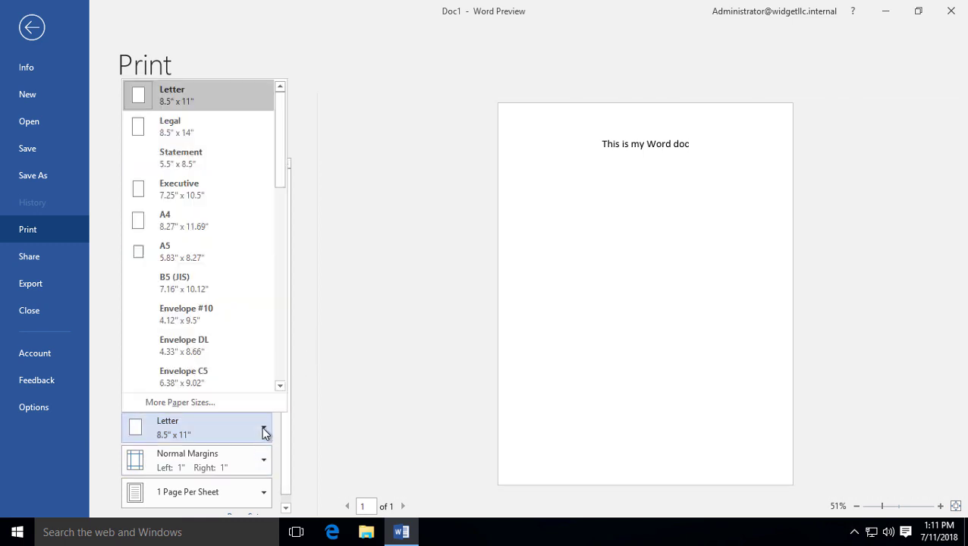
pyautogui.click(223, 344)
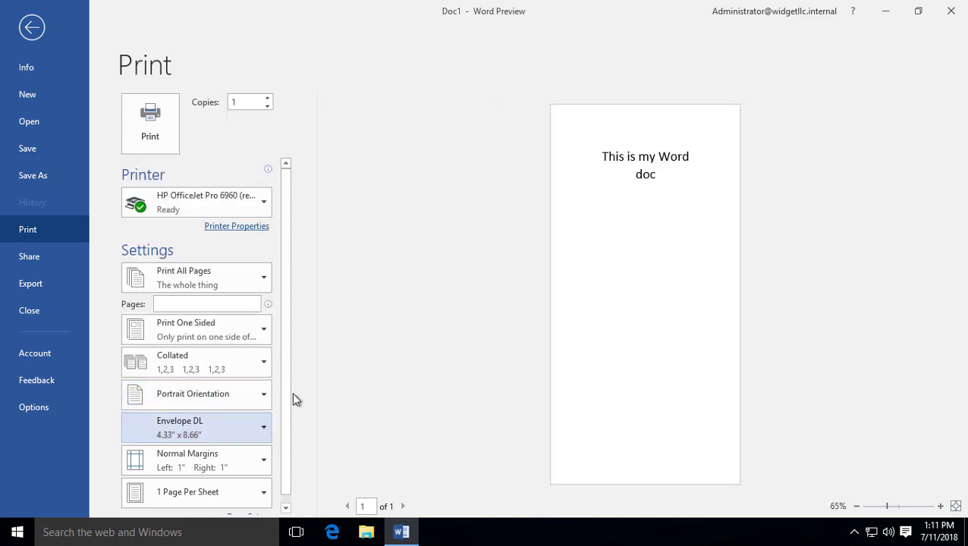
pyautogui.click(264, 428)
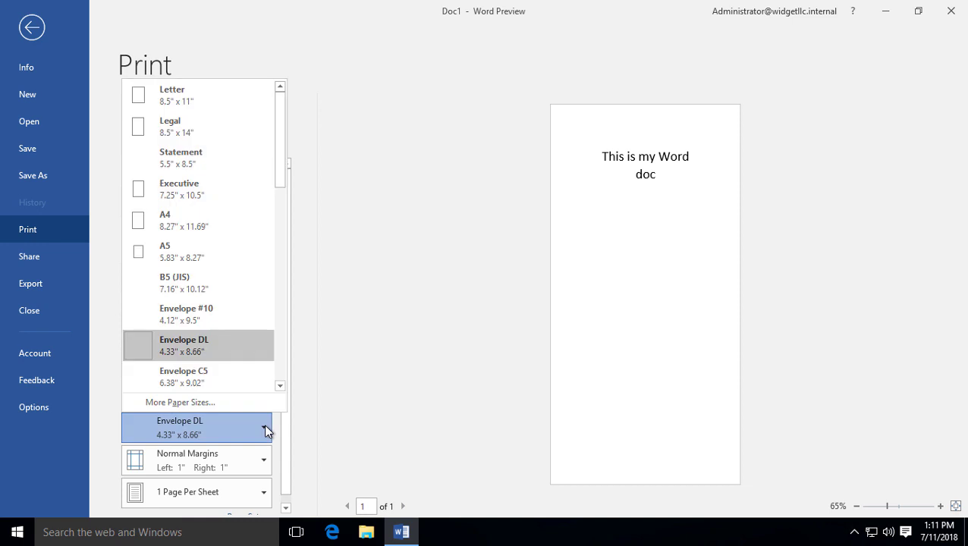
pyautogui.click(207, 257)
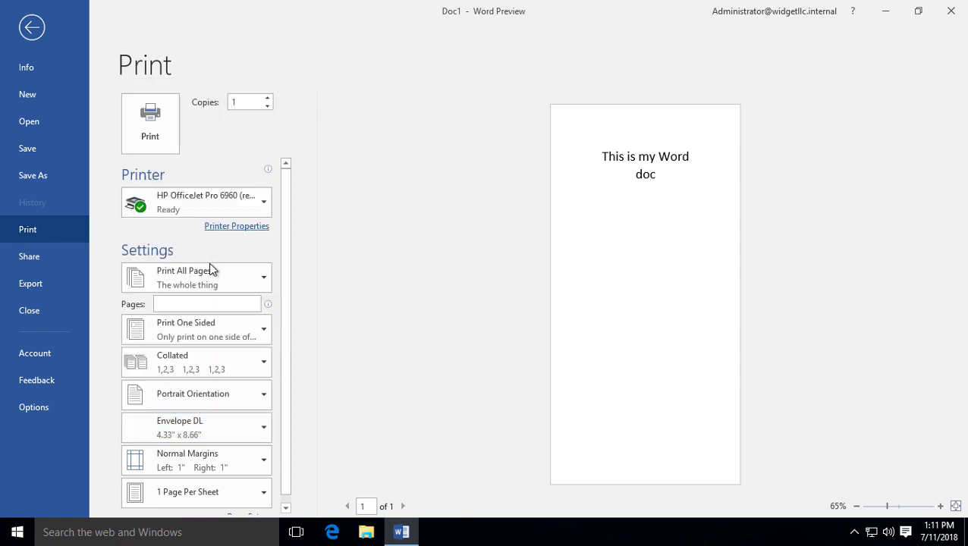
pyautogui.click(265, 429)
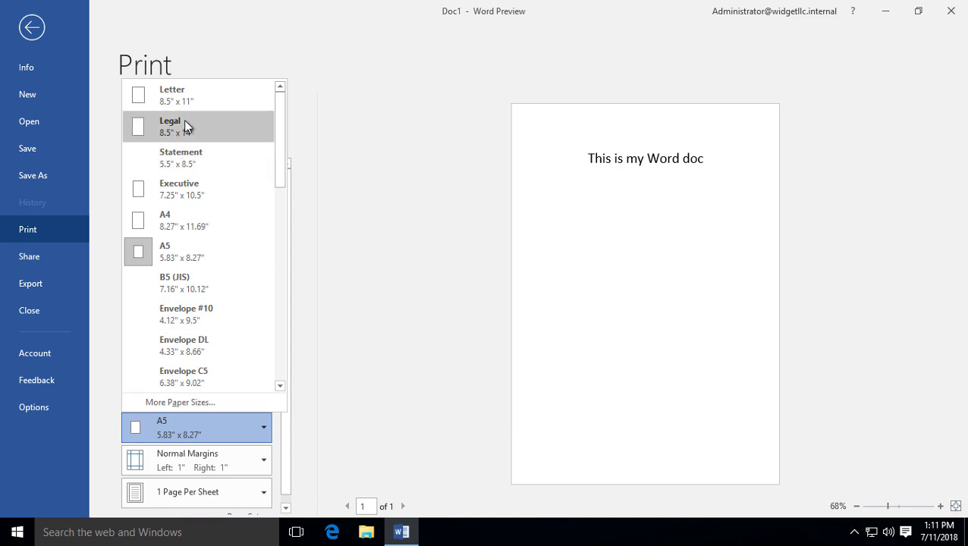
pyautogui.click(287, 283)
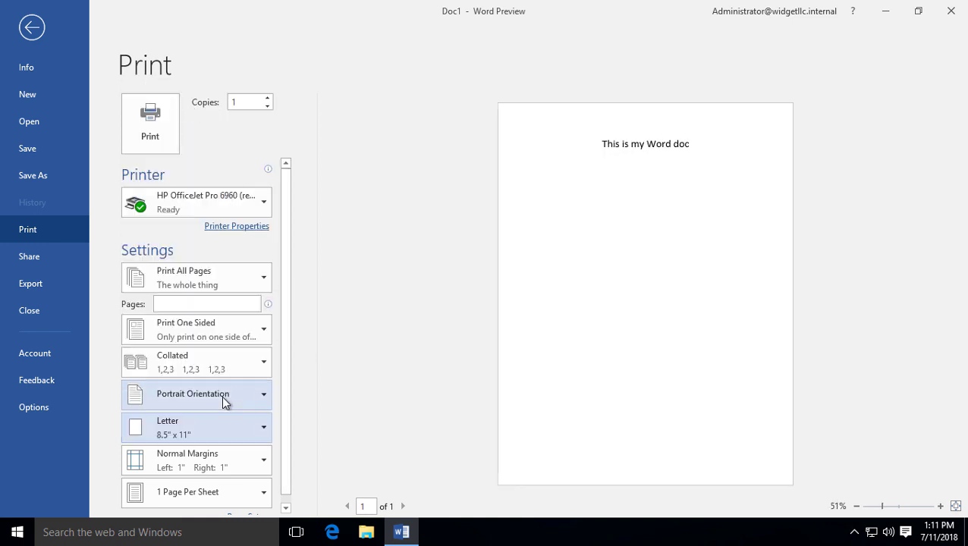
pyautogui.click(265, 464)
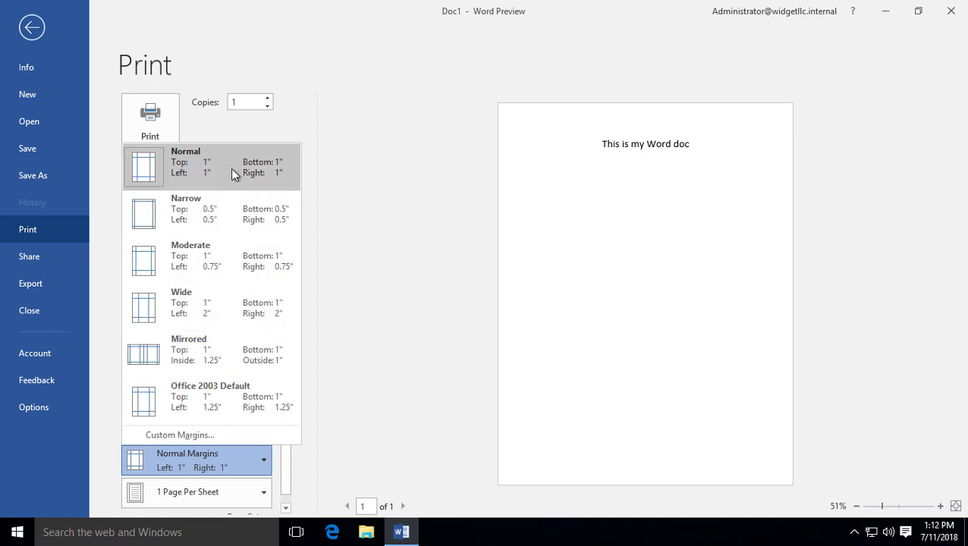
pyautogui.click(363, 232)
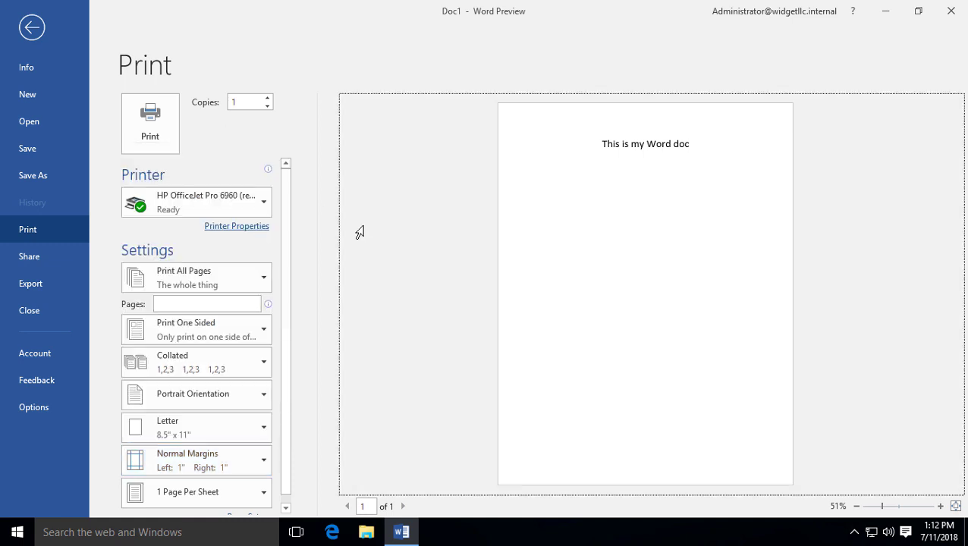
# Step: Keep 1 Page Per Sheet and send the document to the printer
pyautogui.click(265, 495)
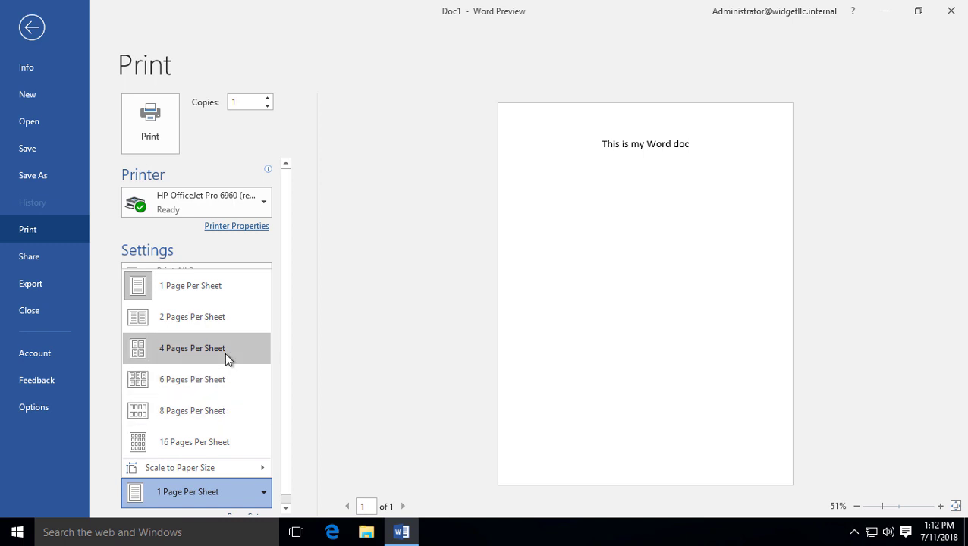
pyautogui.press('alt')
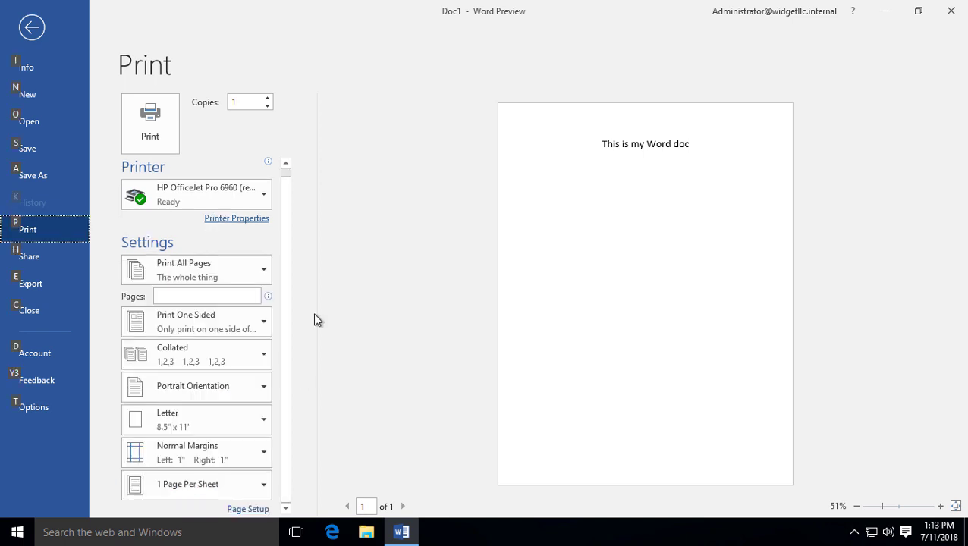
pyautogui.press('alt')
pyautogui.click(162, 124)
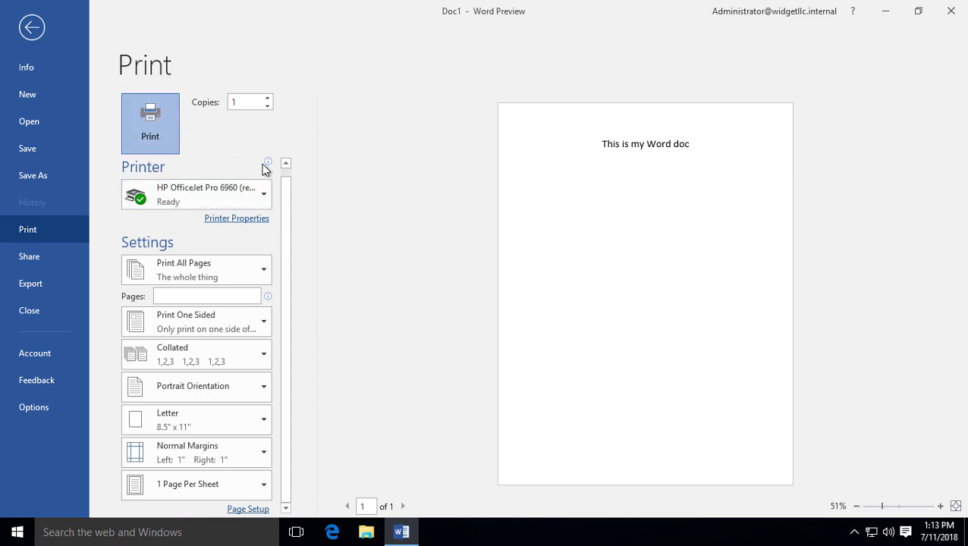